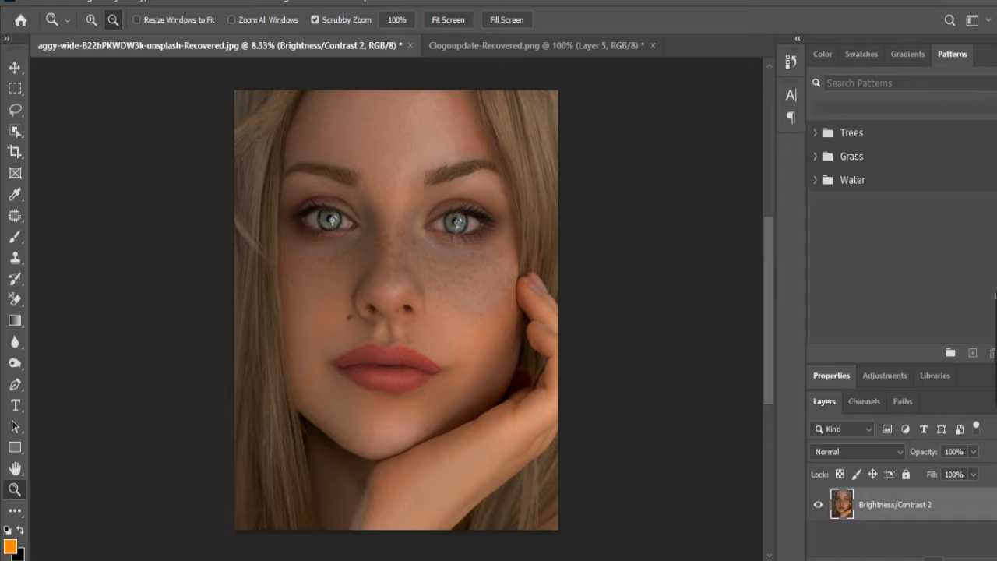
# Step: Add a Brightness/Contrast adjustment layer with brightness 54 above the portrait and invert its mask to black
pyautogui.click(931, 559)
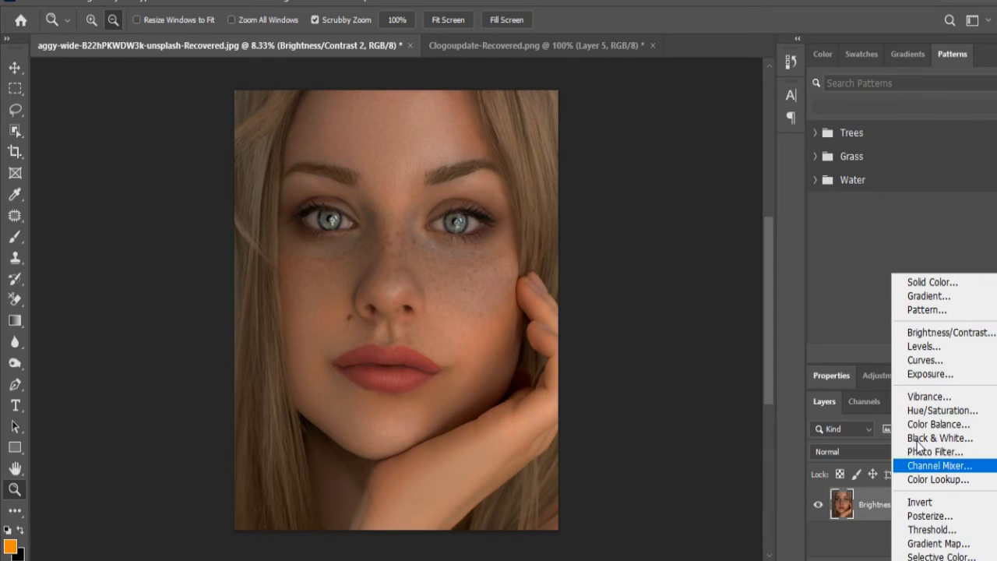
pyautogui.click(926, 334)
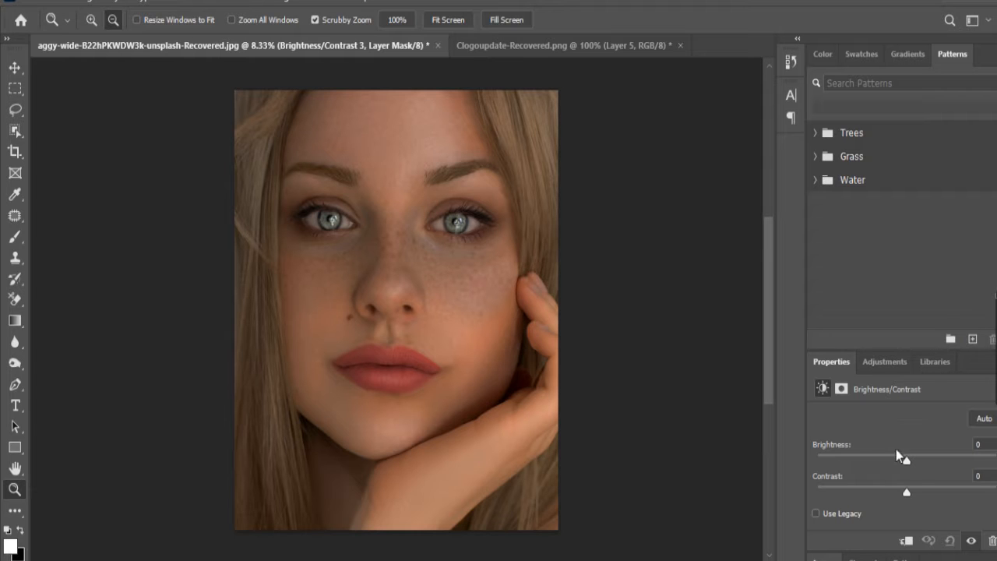
pyautogui.moveTo(907, 460); pyautogui.dragTo(940, 464)
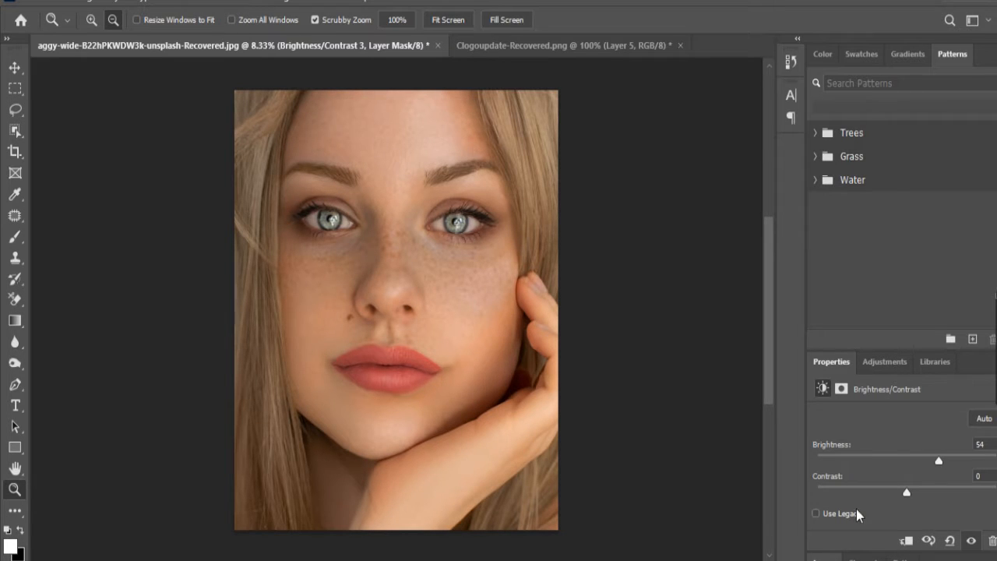
pyautogui.click(829, 559)
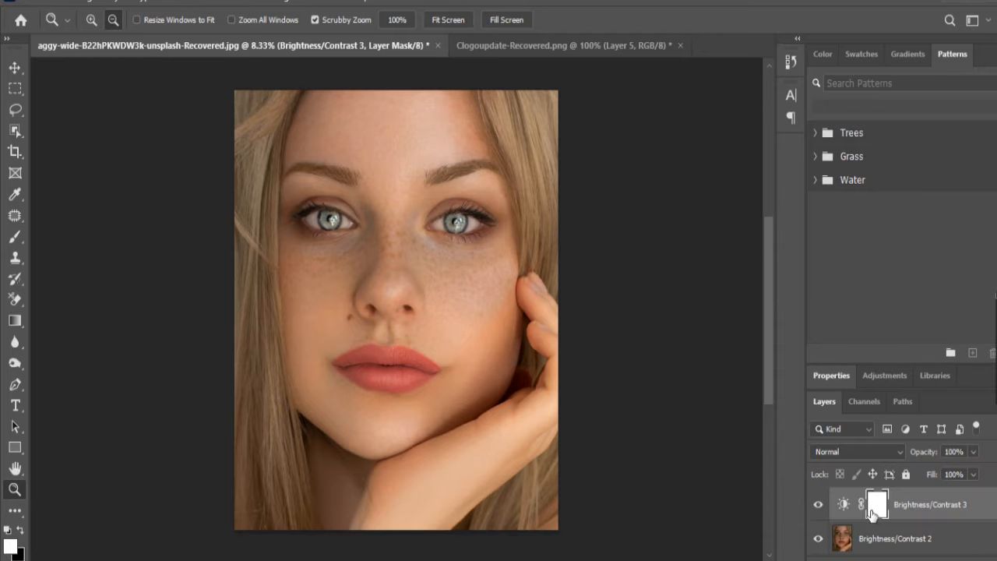
pyautogui.hotkey('ctrl', 'i')
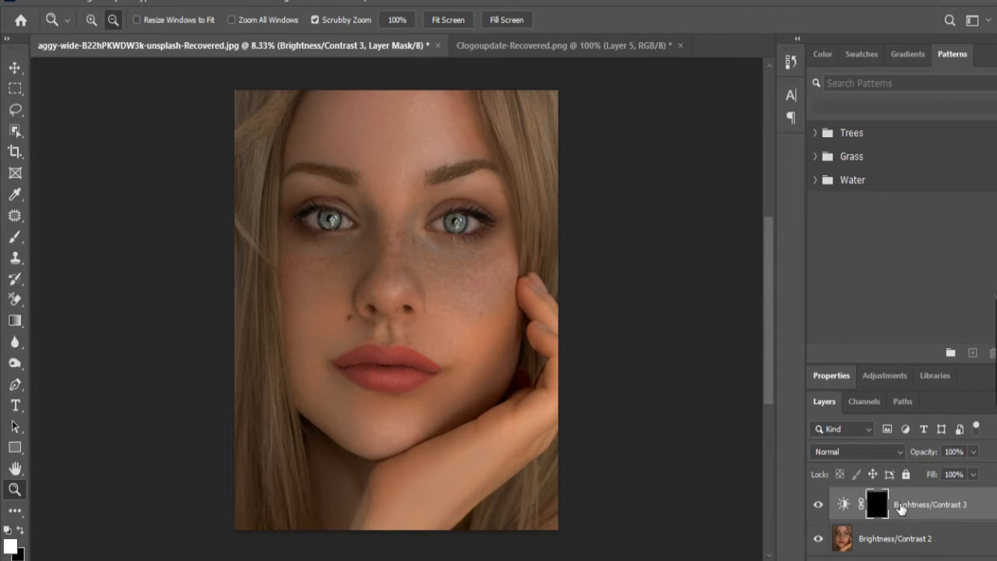
# Step: Brush white on the Brightness/Contrast mask over the iris of the eye at the image's left, using brush size 104
pyautogui.press('x')
pyautogui.click(21, 531)
pyautogui.click(15, 237)
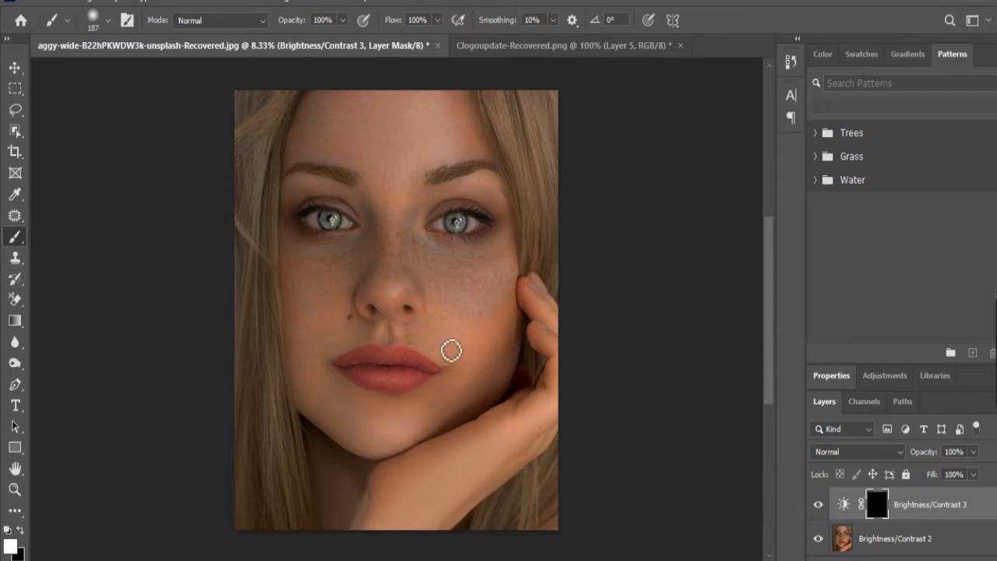
pyautogui.scroll(3, 349, 212)
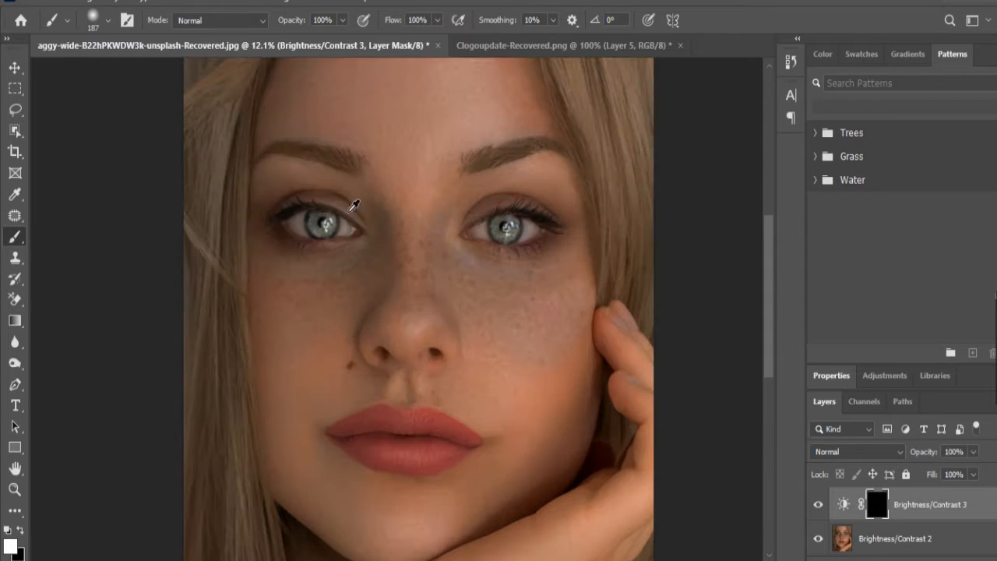
pyautogui.scroll(3, 422, 226)
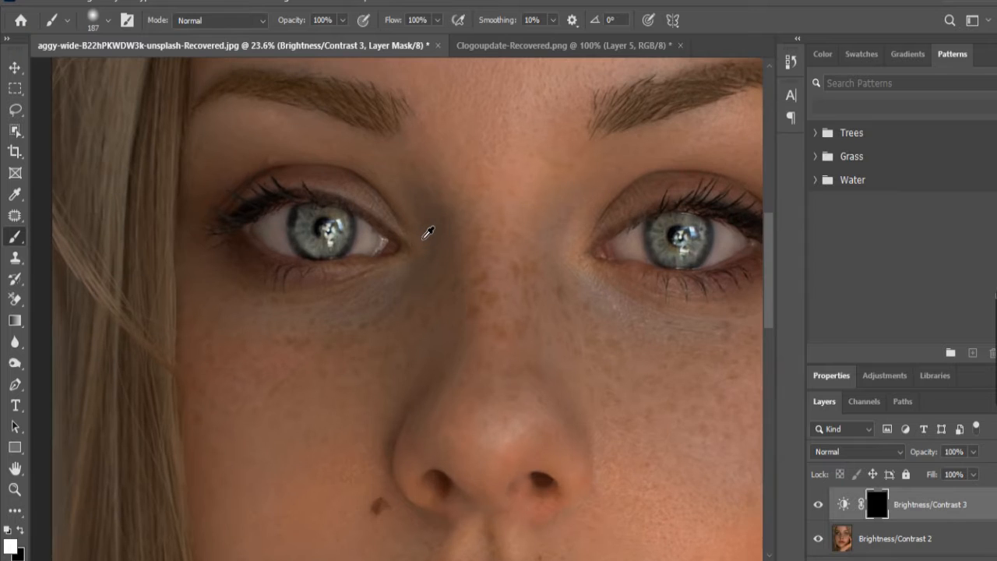
pyautogui.scroll(2, 447, 317)
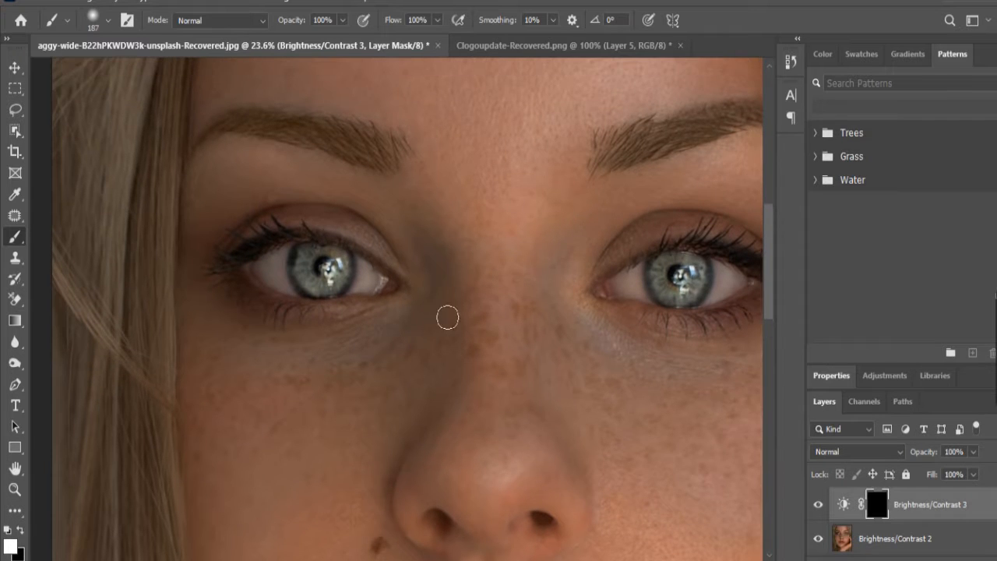
pyautogui.scroll(4, 300, 233)
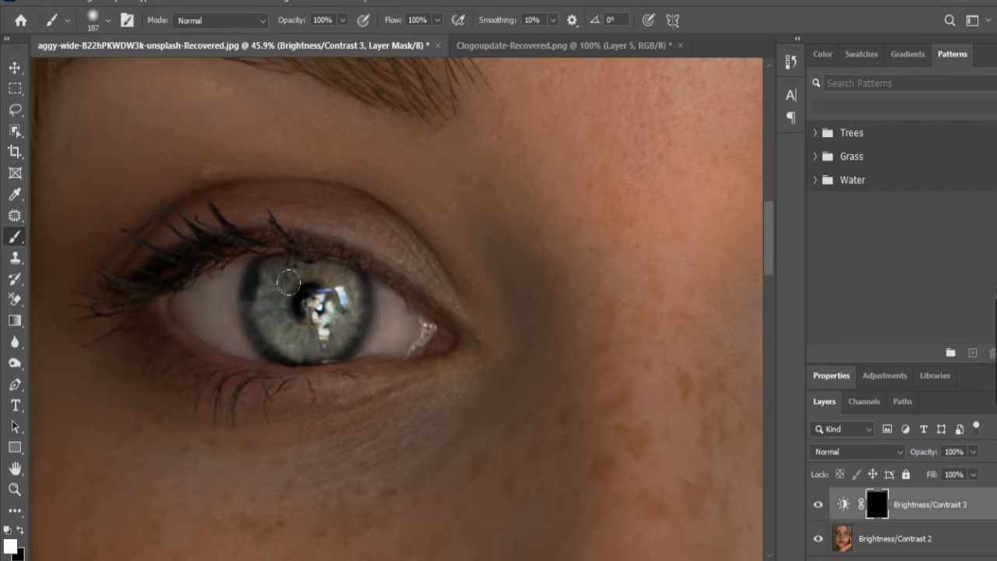
pyautogui.moveTo(302, 296)
pyautogui.mouseDown()
pyautogui.moveTo(287, 295)
pyautogui.moveTo(343, 302)
pyautogui.moveTo(332, 329)
pyautogui.moveTo(303, 344)
pyautogui.moveTo(272, 322)
pyautogui.moveTo(290, 349)
pyautogui.moveTo(341, 321)
pyautogui.moveTo(355, 282)
pyautogui.moveTo(365, 353)
pyautogui.mouseUp()
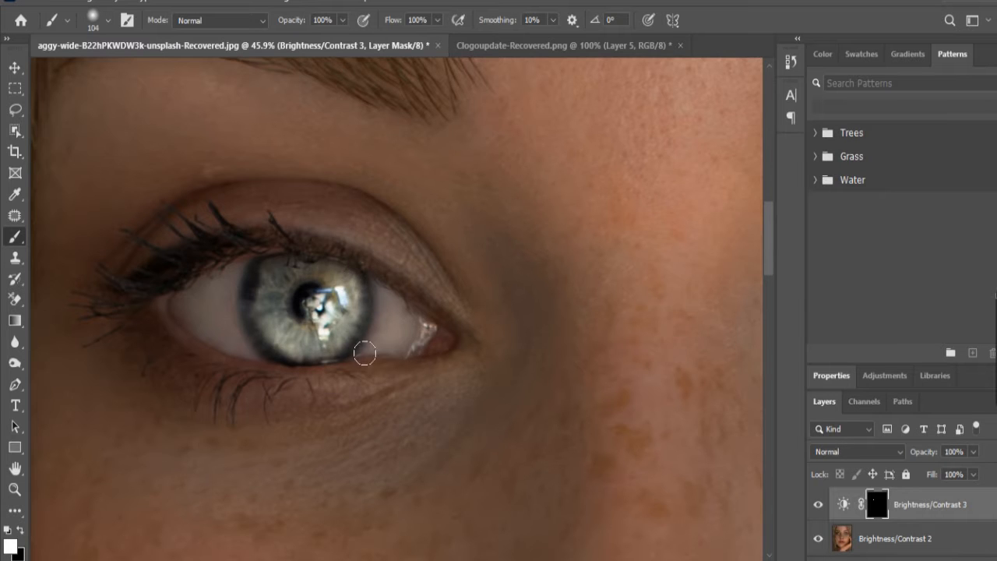
# Step: Brush white on the same mask over the iris of the eye at the image's right
pyautogui.scroll(-3, 394, 346)
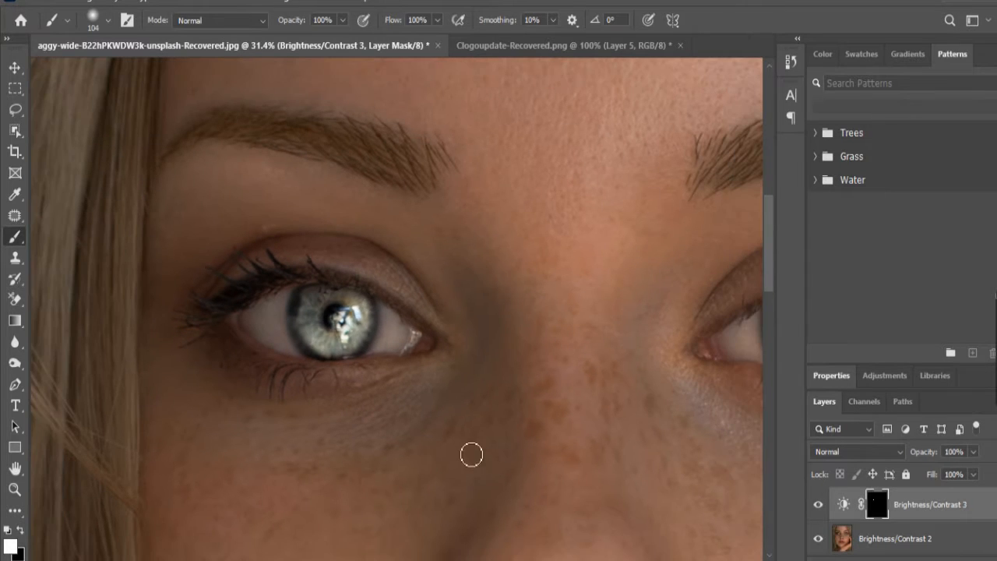
pyautogui.moveTo(327, 559); pyautogui.dragTo(406, 559)
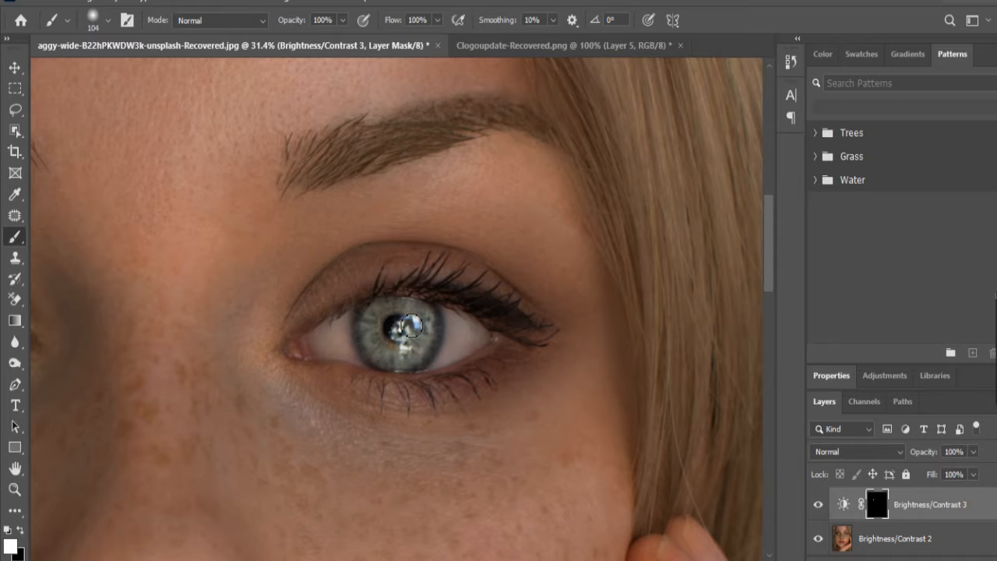
pyautogui.moveTo(412, 323)
pyautogui.mouseDown()
pyautogui.moveTo(421, 336)
pyautogui.moveTo(390, 360)
pyautogui.moveTo(422, 362)
pyautogui.moveTo(392, 325)
pyautogui.moveTo(384, 340)
pyautogui.mouseUp()
# Step: Reduce the opacity of the Brightness/Contrast 3 adjustment layer to 21%
pyautogui.scroll(-5, 350, 363)
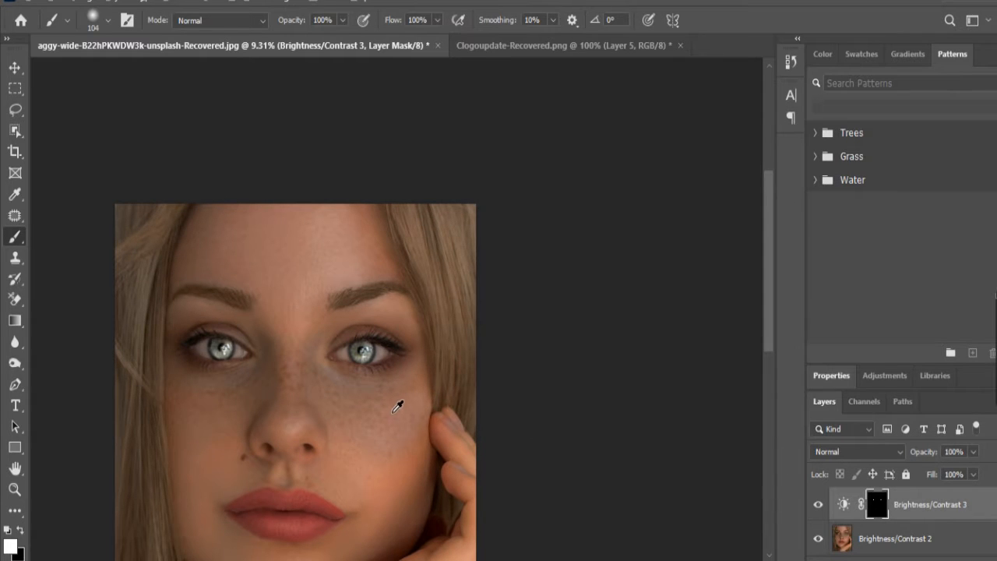
pyautogui.scroll(-1, 374, 410)
pyautogui.scroll(-1, 319, 450)
pyautogui.scroll(-2, 320, 451)
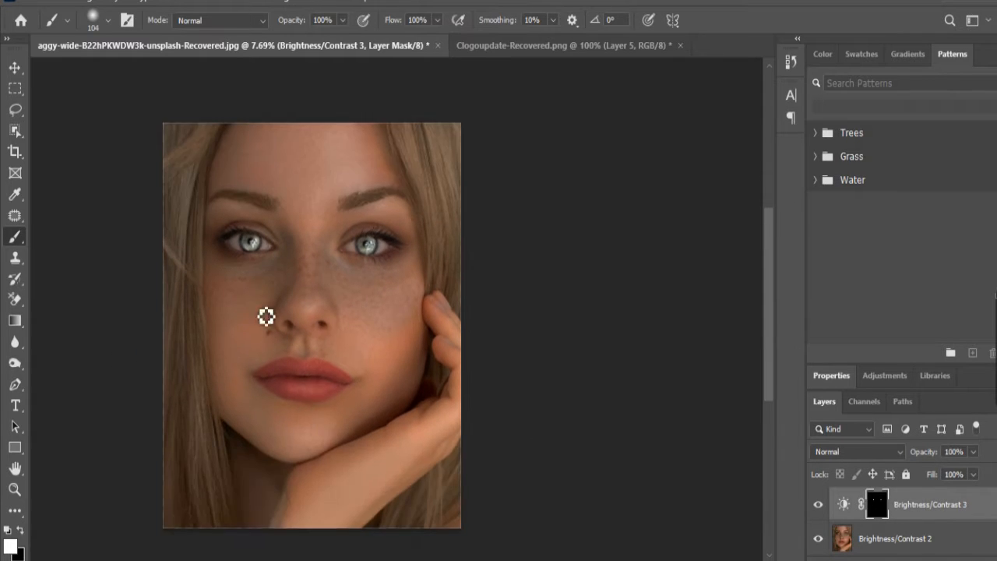
pyautogui.scroll(2, 267, 316)
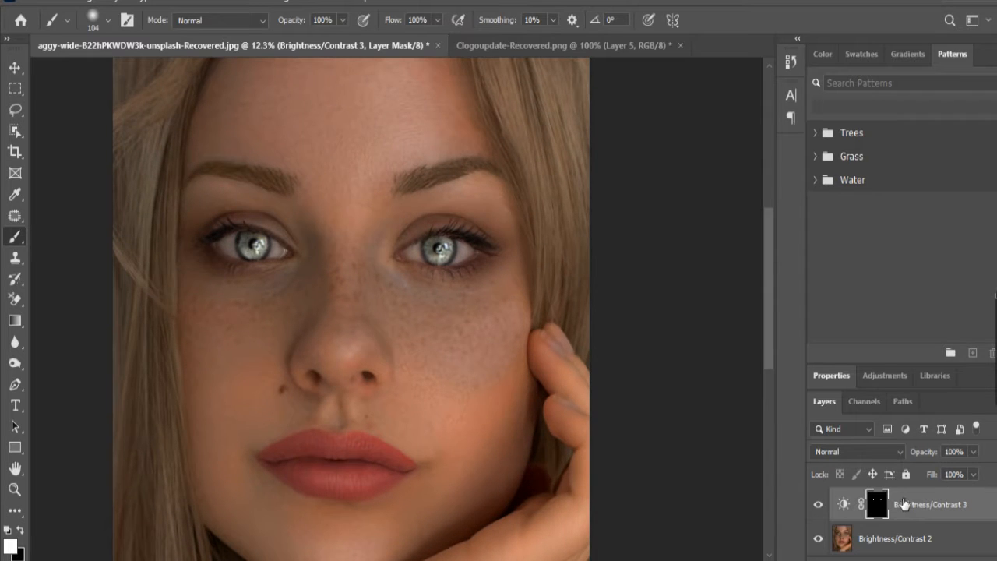
pyautogui.click(843, 504)
pyautogui.moveTo(932, 460); pyautogui.dragTo(868, 452)
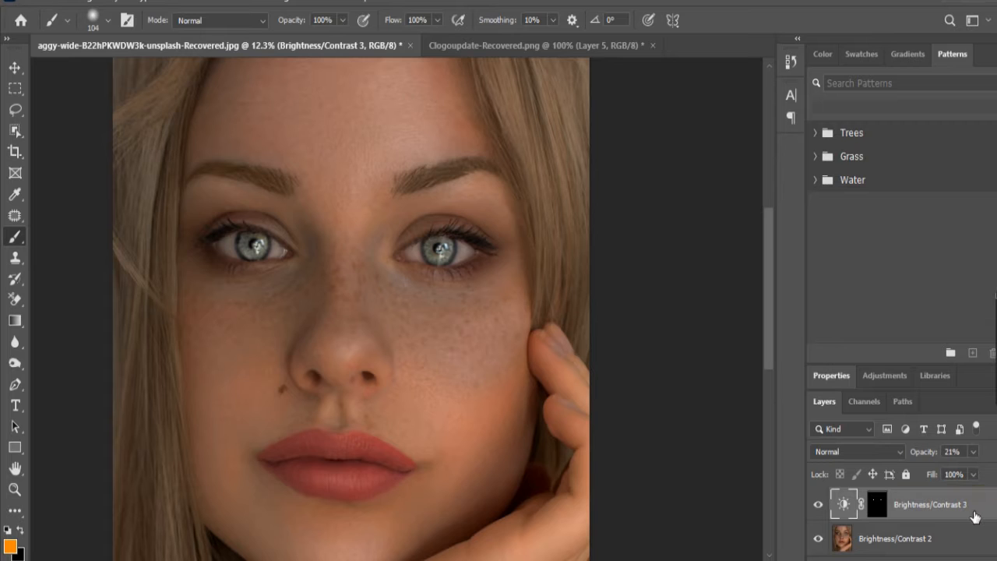
# Step: Hide and show the Brightness/Contrast 3 layer to compare the eyes with and without the brightening
pyautogui.scroll(4, 413, 228)
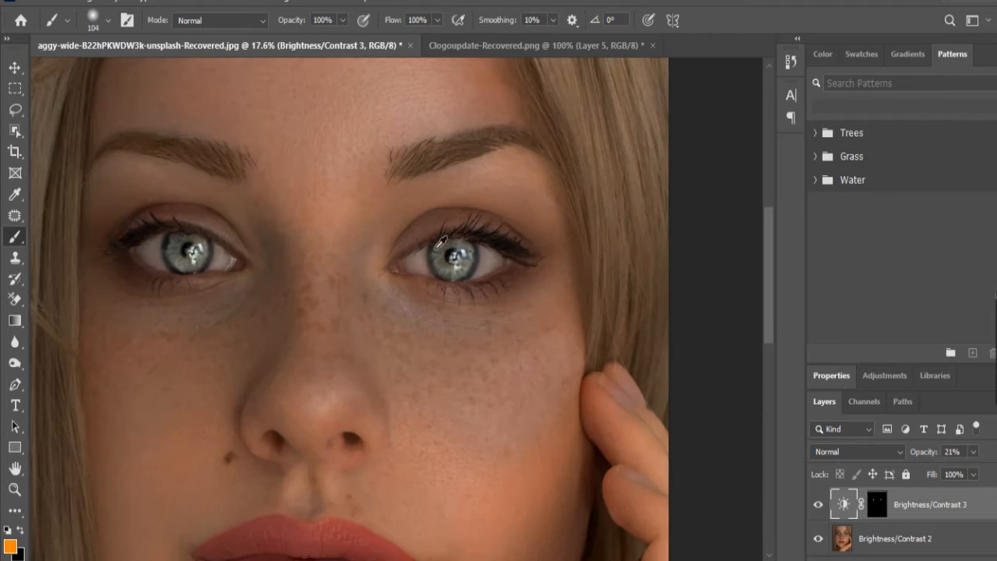
pyautogui.scroll(-2, 436, 253)
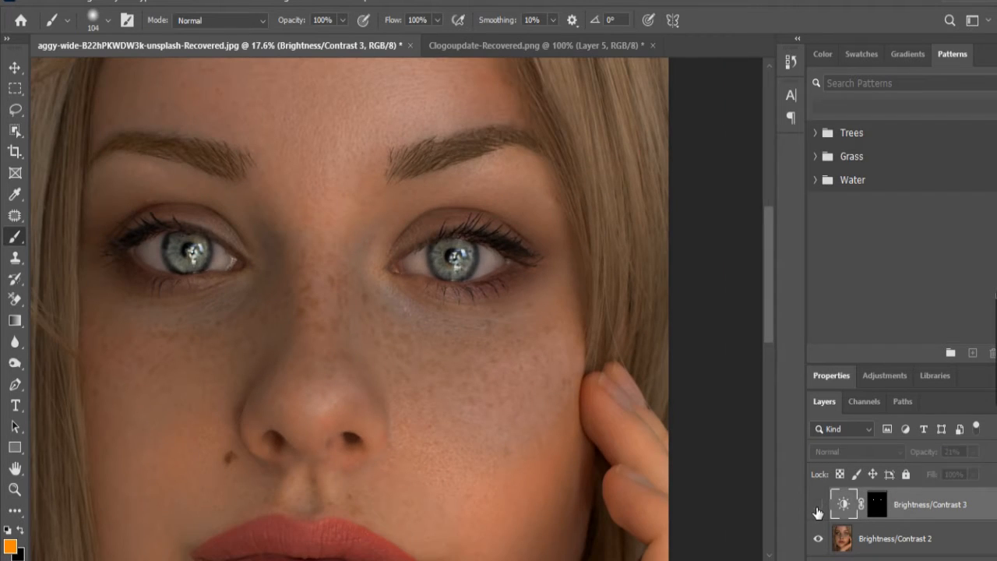
pyautogui.click(819, 512)
pyautogui.scroll(-3, 350, 359)
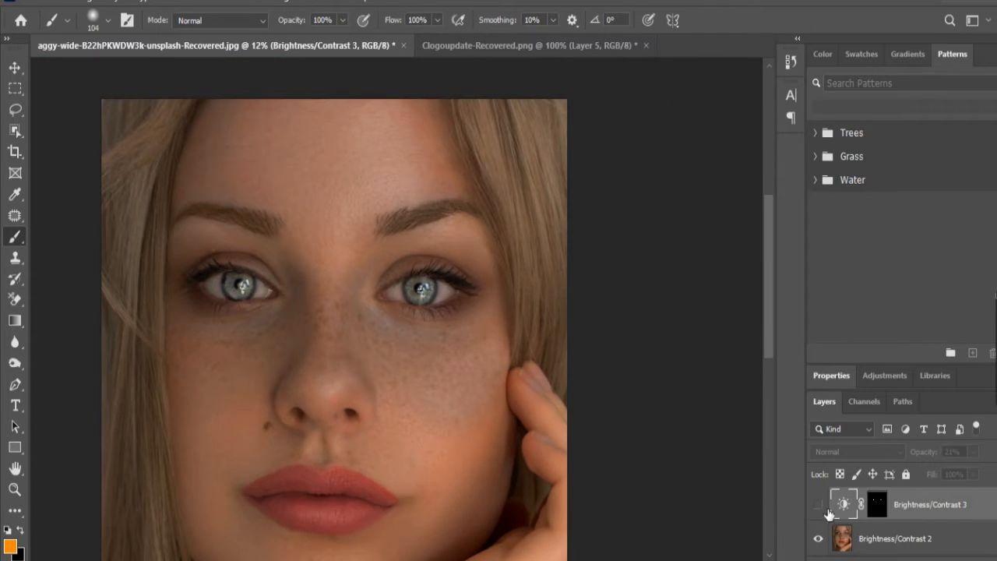
pyautogui.click(818, 505)
# Step: Add a Hue/Saturation adjustment layer with hue at about -168 and slightly raised saturation and lightness
pyautogui.click(932, 558)
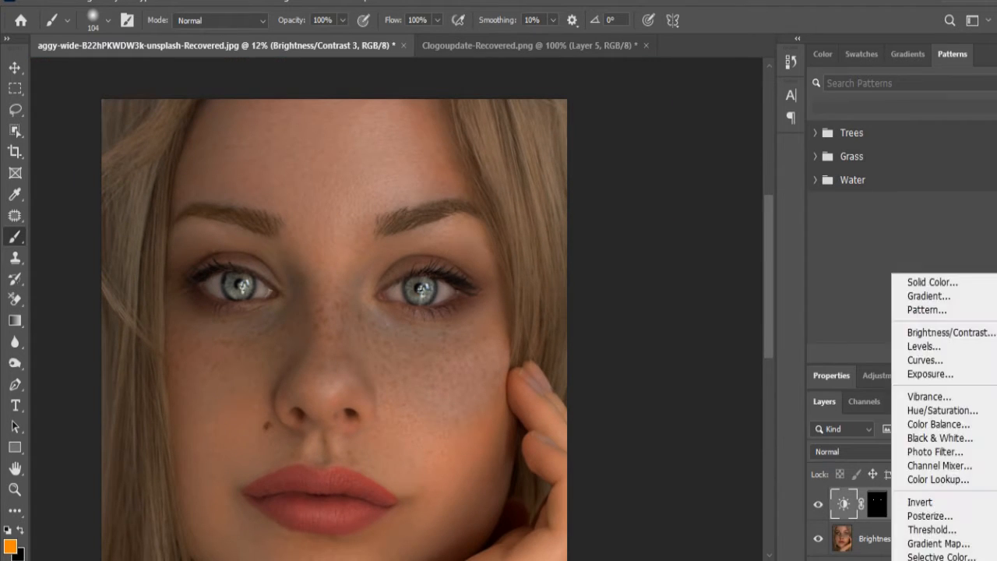
pyautogui.click(952, 411)
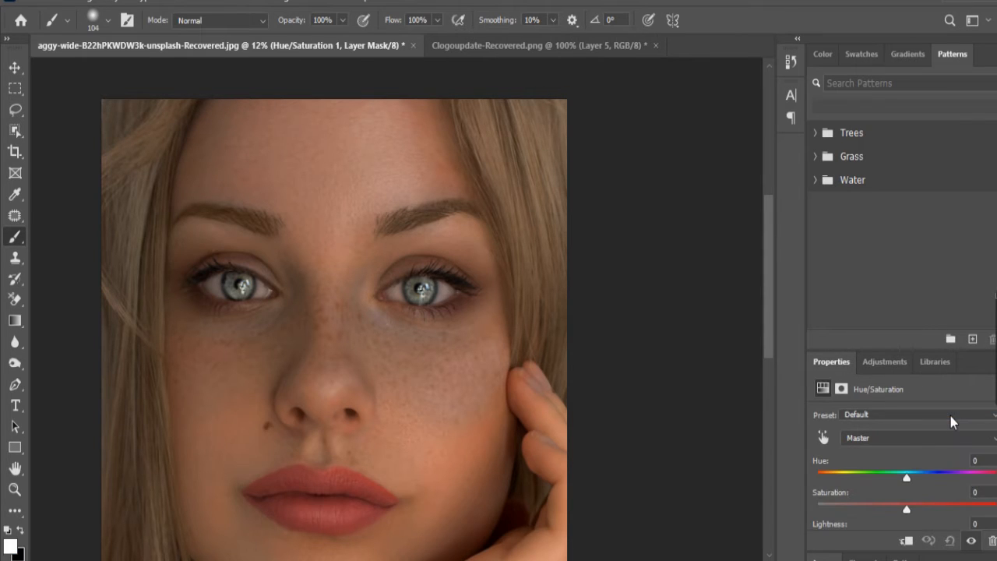
pyautogui.moveTo(824, 362); pyautogui.dragTo(599, 121)
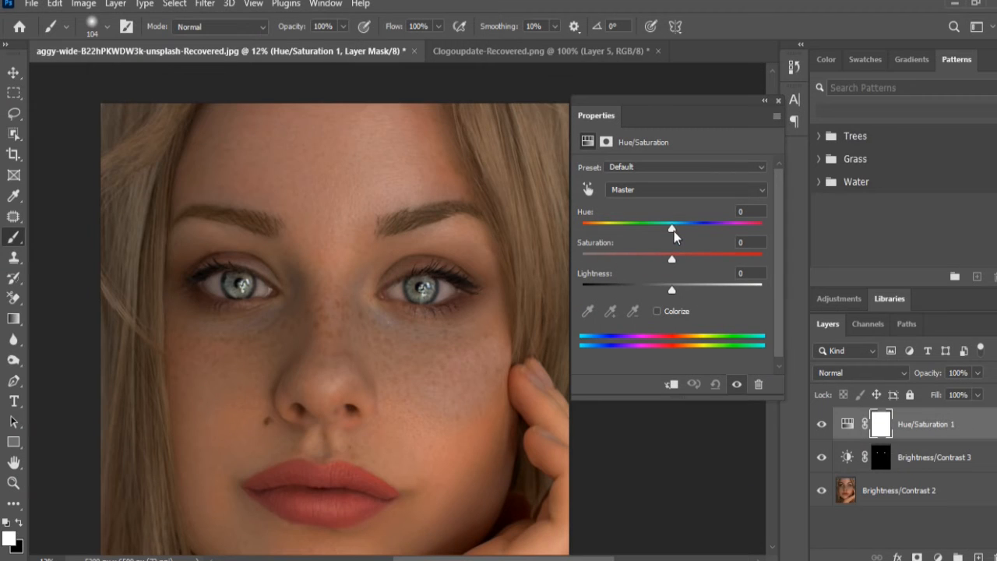
pyautogui.moveTo(674, 232); pyautogui.dragTo(588, 229)
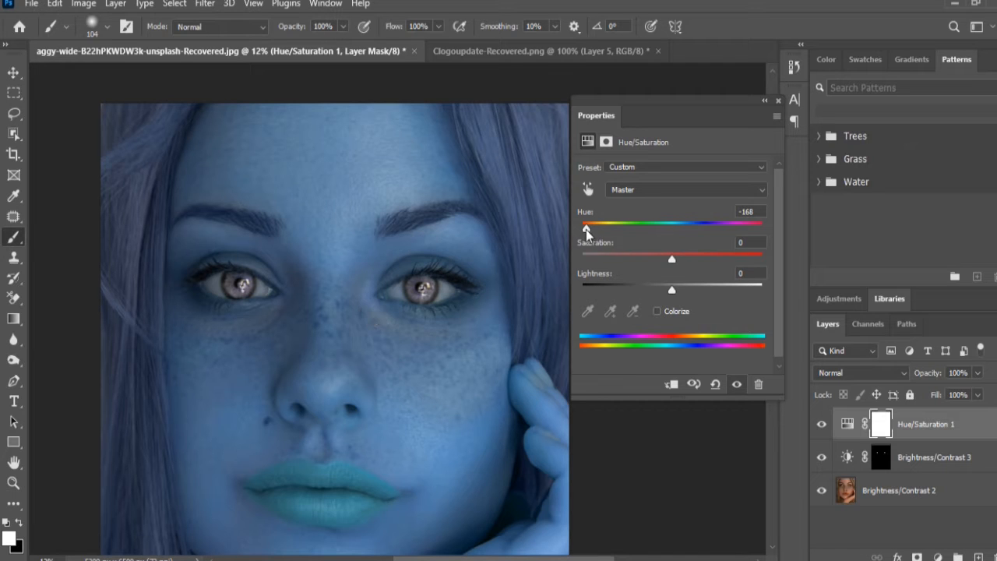
pyautogui.moveTo(586, 232); pyautogui.dragTo(588, 232)
pyautogui.moveTo(672, 261); pyautogui.dragTo(686, 261)
pyautogui.moveTo(672, 290); pyautogui.dragTo(675, 292)
pyautogui.click(777, 102)
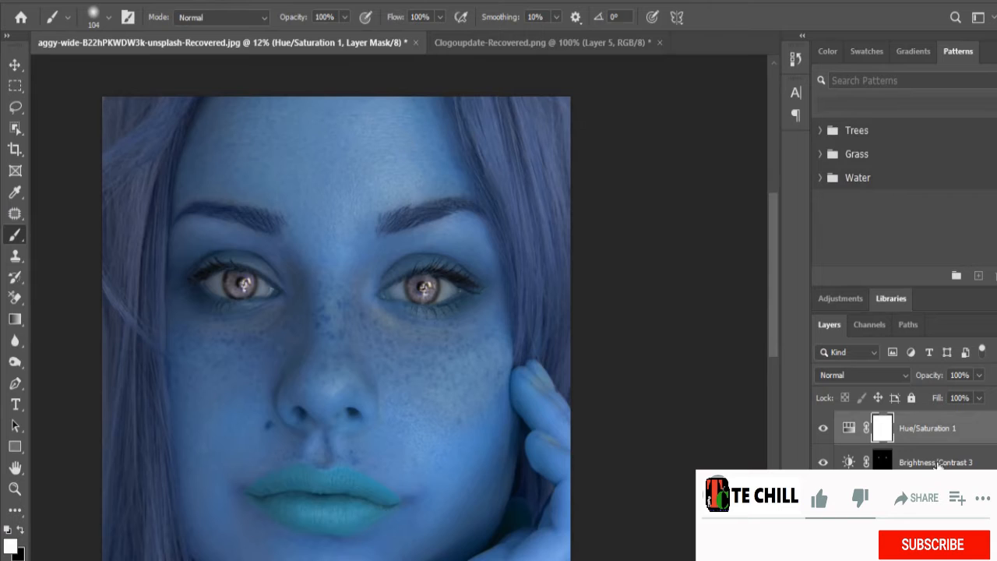
# Step: Merge the Brightness/Contrast 3 and Brightness/Contrast 2 layers into one layer
pyautogui.click(938, 463)
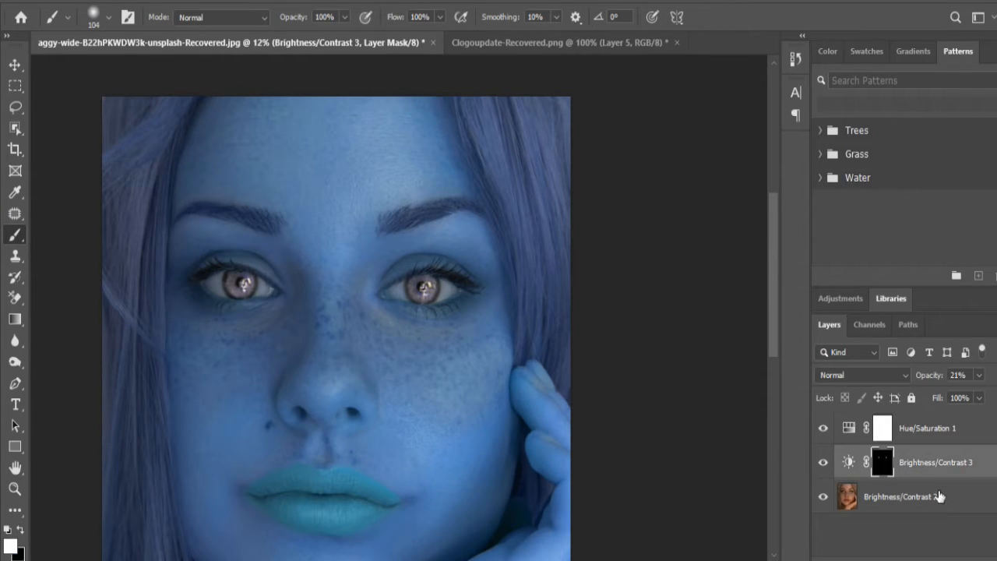
pyautogui.keyDown('shift'); pyautogui.click(939, 497); pyautogui.keyUp('shift')
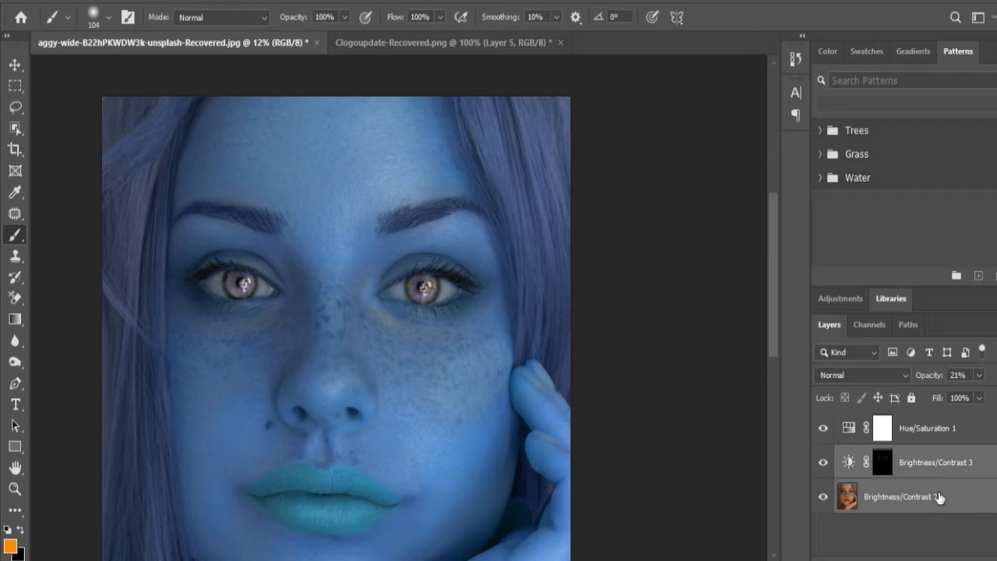
pyautogui.hotkey('ctrl', 'e')
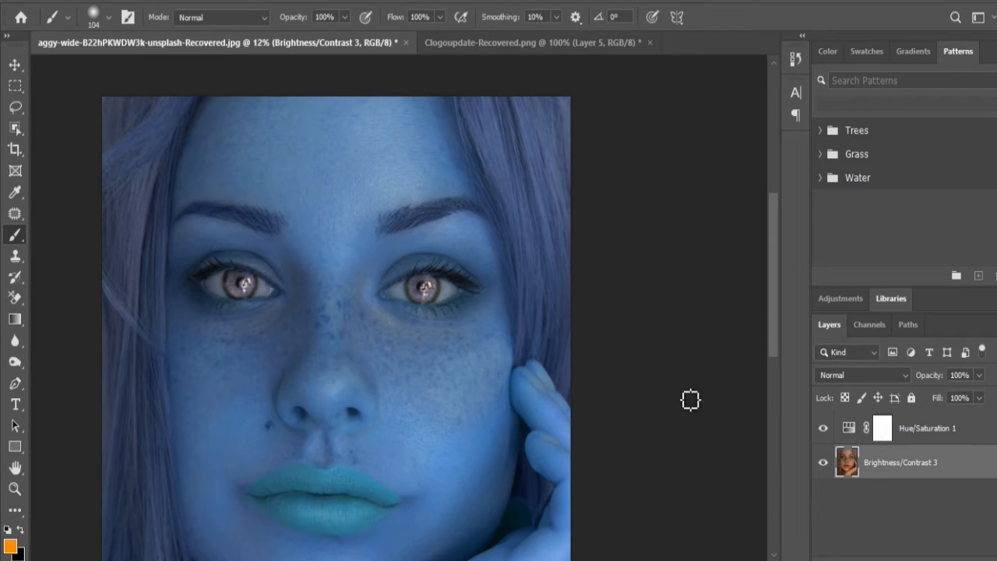
# Step: Invert the Hue/Saturation 1 layer mask to black so the colour shift is hidden across the portrait
pyautogui.scroll(3, 330, 311)
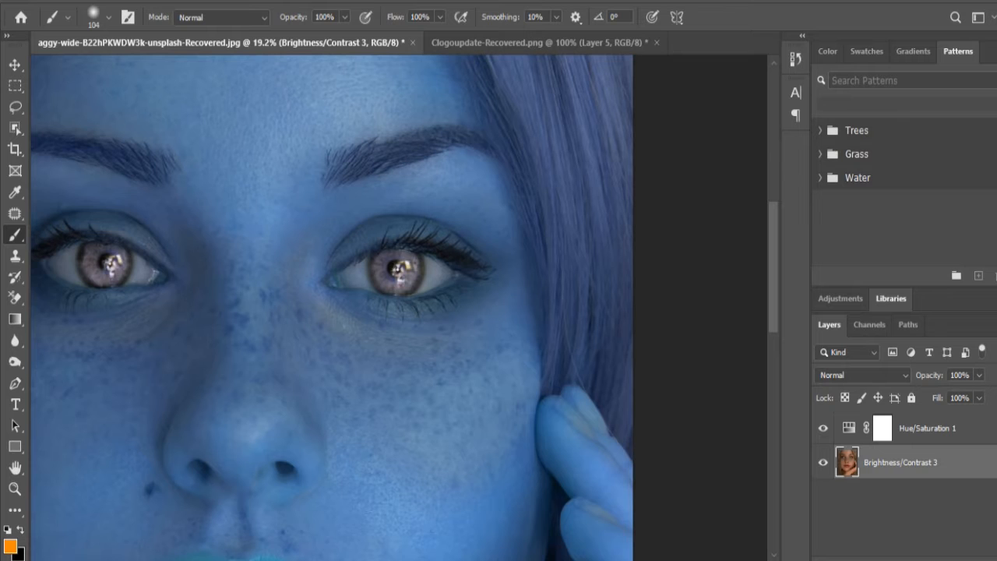
pyautogui.hscroll(-4, 399, 307)
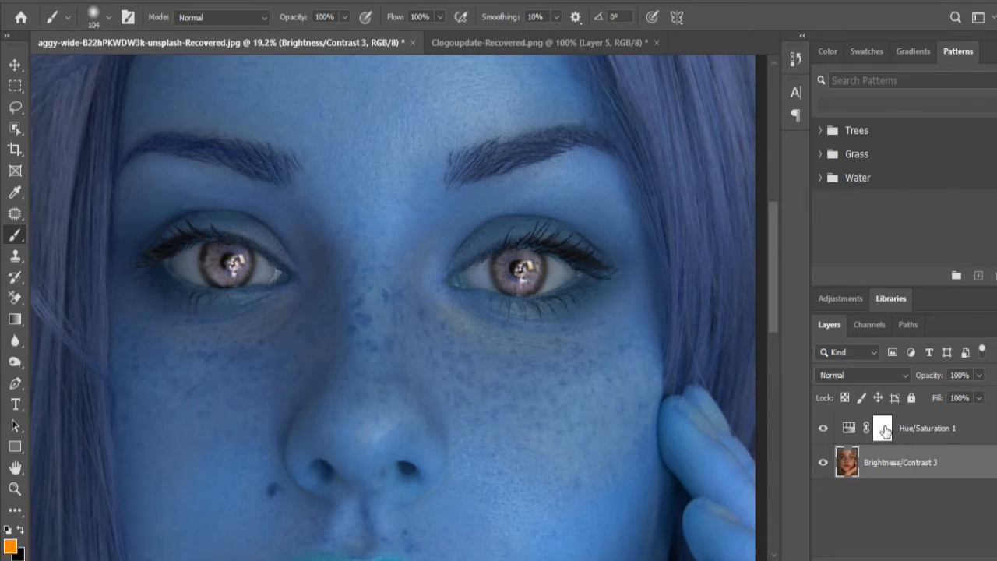
pyautogui.click(883, 429)
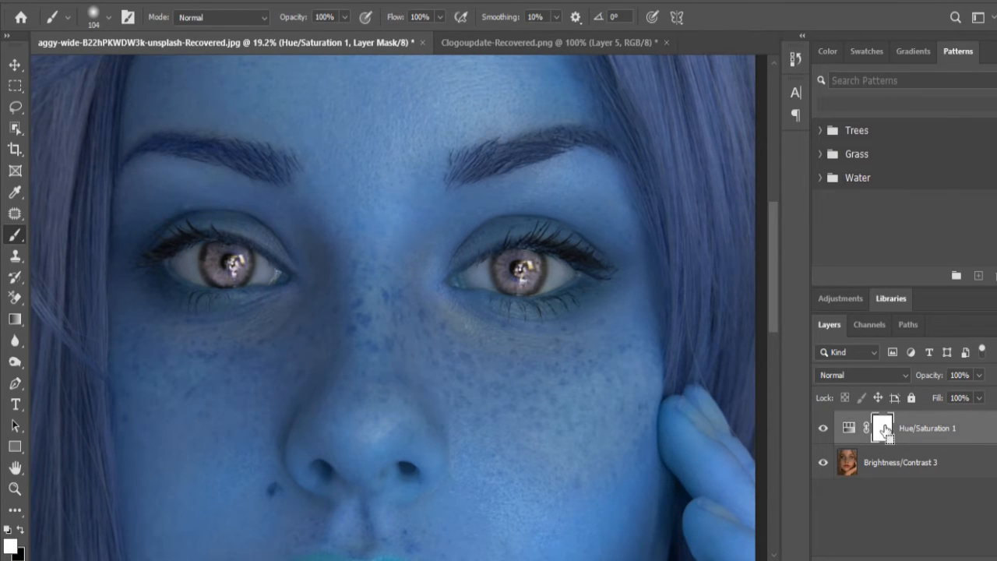
pyautogui.hotkey('ctrl', 'i')
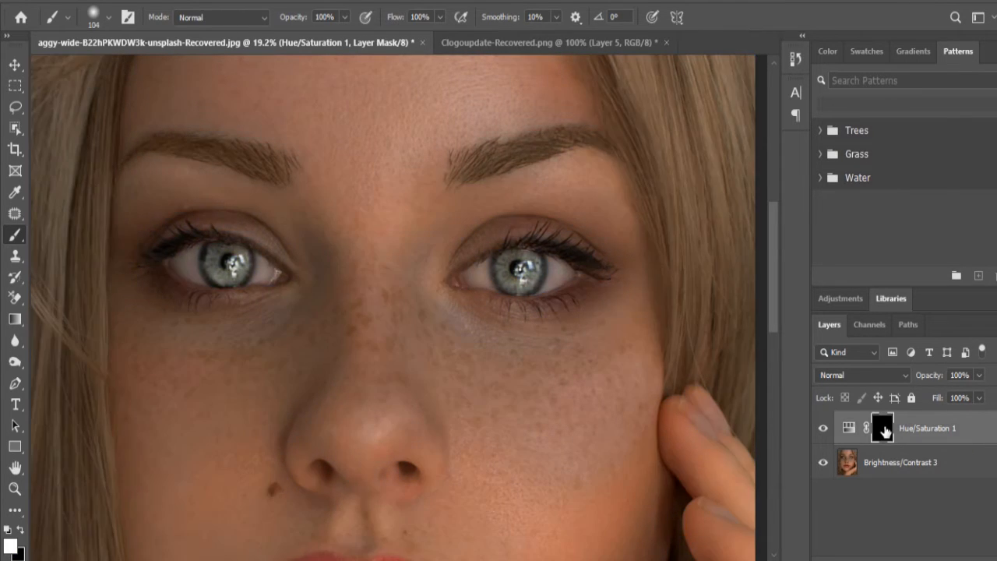
# Step: Paint white on the Hue/Saturation 1 layer mask over the left-hand iris to reveal the colour shift there
pyautogui.click(18, 529)
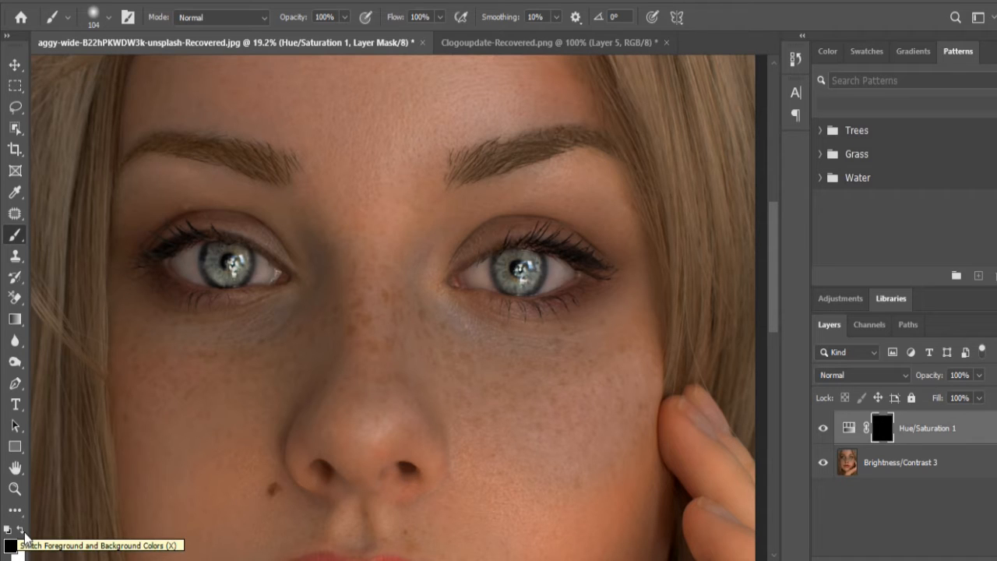
pyautogui.click(22, 532)
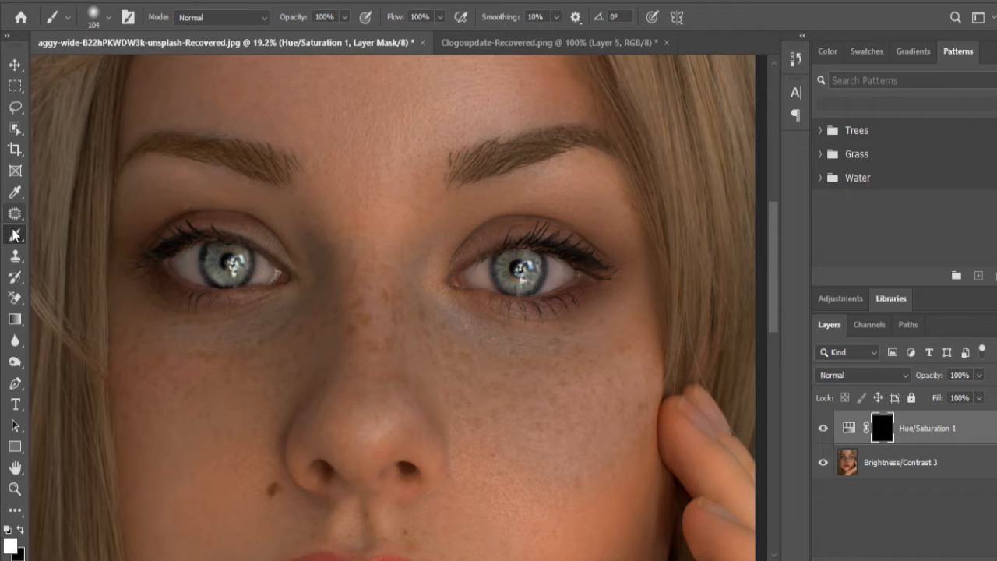
pyautogui.scroll(3, 234, 266)
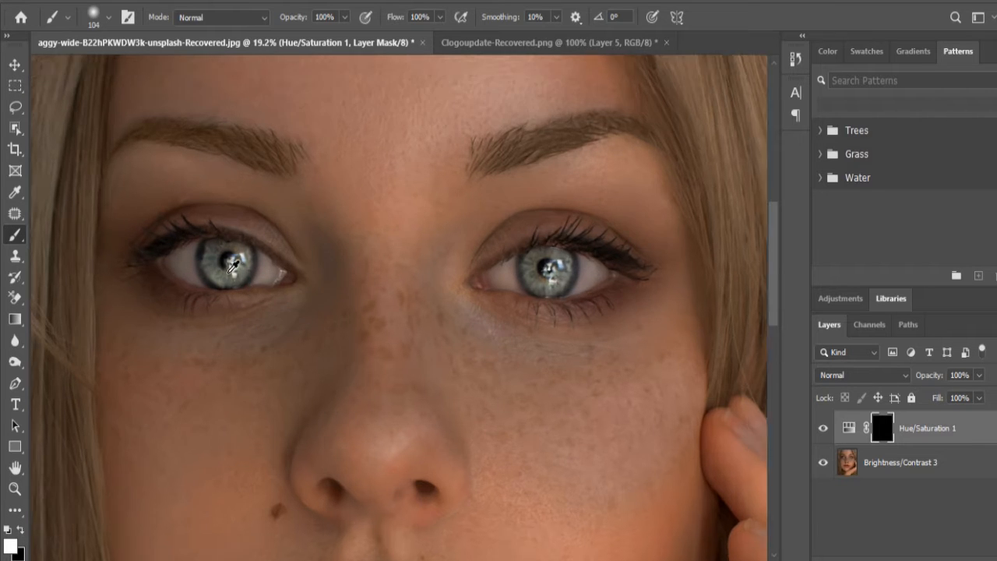
pyautogui.scroll(4, 236, 259)
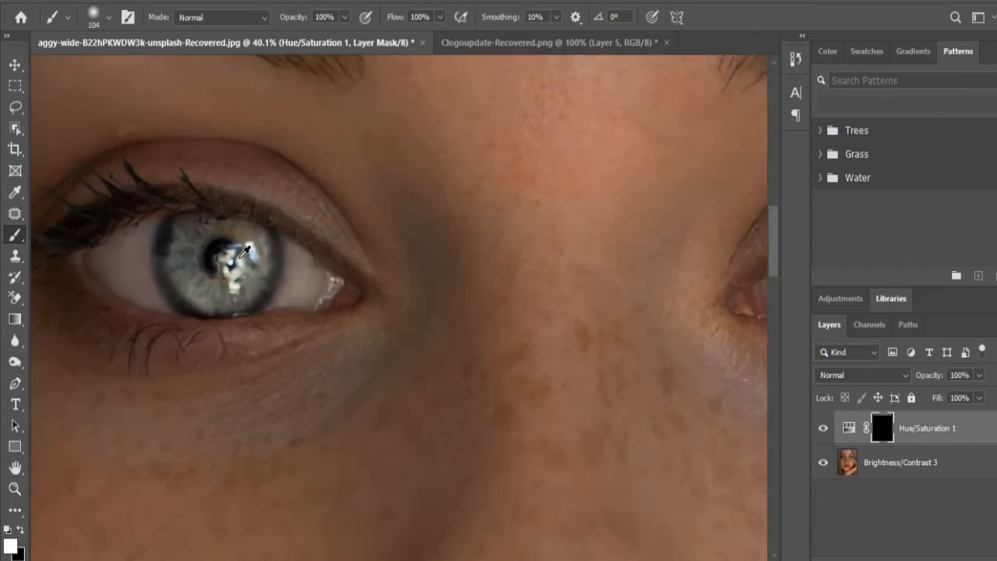
pyautogui.moveTo(238, 231)
pyautogui.mouseDown()
pyautogui.moveTo(247, 275)
pyautogui.moveTo(253, 236)
pyautogui.moveTo(239, 293)
pyautogui.moveTo(207, 298)
pyautogui.moveTo(182, 288)
pyautogui.moveTo(168, 258)
pyautogui.moveTo(187, 213)
pyautogui.moveTo(224, 218)
pyautogui.moveTo(172, 219)
pyautogui.moveTo(161, 289)
pyautogui.moveTo(218, 305)
pyautogui.moveTo(265, 250)
pyautogui.moveTo(246, 226)
pyautogui.mouseUp()
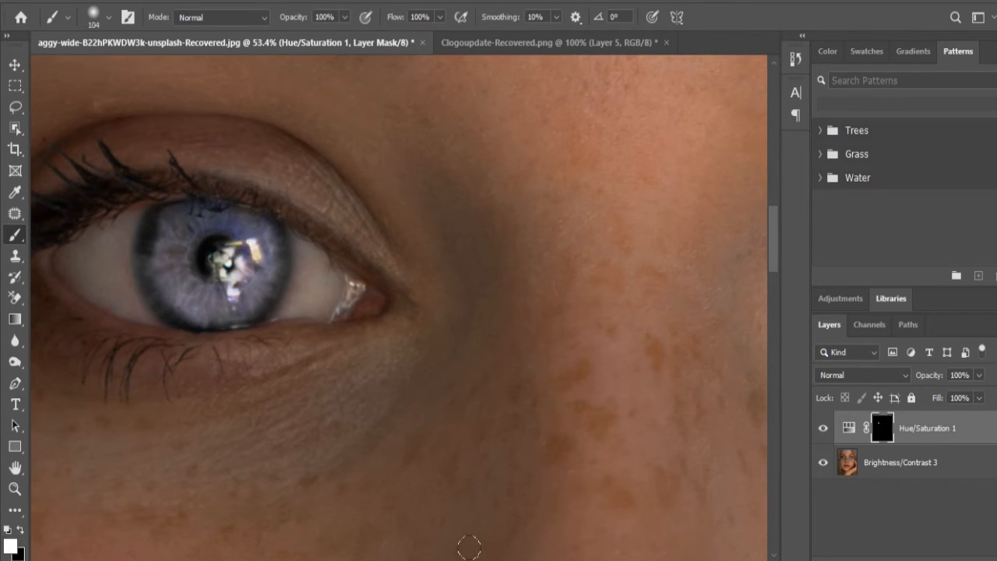
# Step: Paint white over the right-hand iris on the Hue/Saturation 1 mask, switching the brush colour to black for corrections and back to white
pyautogui.moveTo(468, 560); pyautogui.dragTo(625, 560)
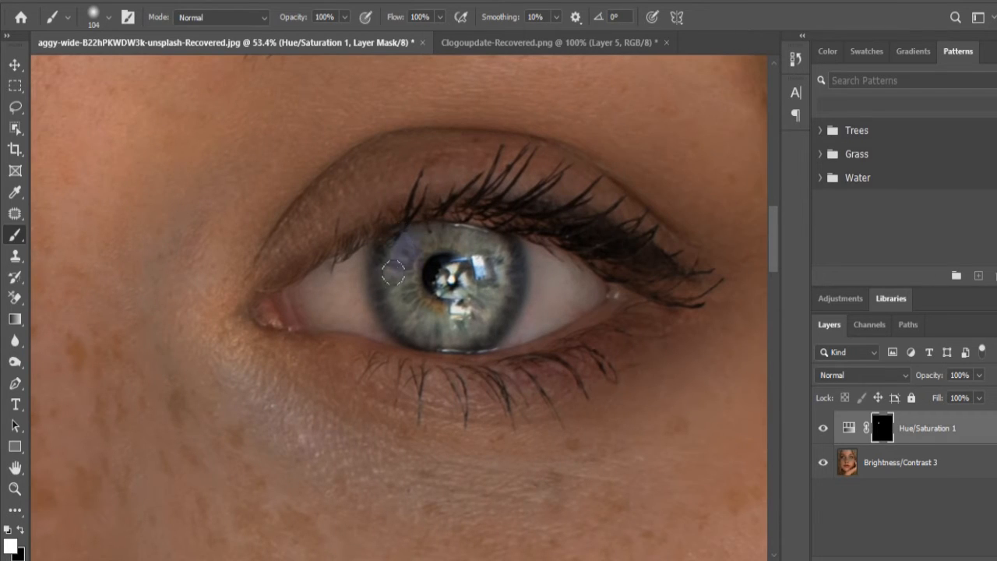
pyautogui.moveTo(394, 273)
pyautogui.mouseDown()
pyautogui.moveTo(412, 312)
pyautogui.moveTo(403, 320)
pyautogui.moveTo(448, 324)
pyautogui.moveTo(461, 321)
pyautogui.moveTo(477, 290)
pyautogui.moveTo(495, 297)
pyautogui.moveTo(495, 271)
pyautogui.moveTo(463, 234)
pyautogui.moveTo(430, 235)
pyautogui.moveTo(409, 245)
pyautogui.moveTo(401, 304)
pyautogui.mouseUp()
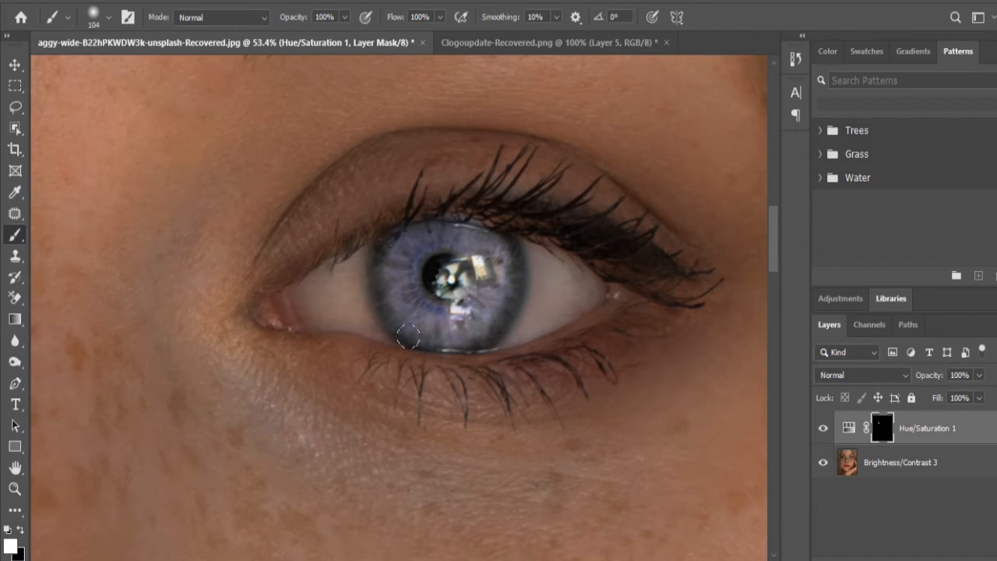
pyautogui.click(21, 531)
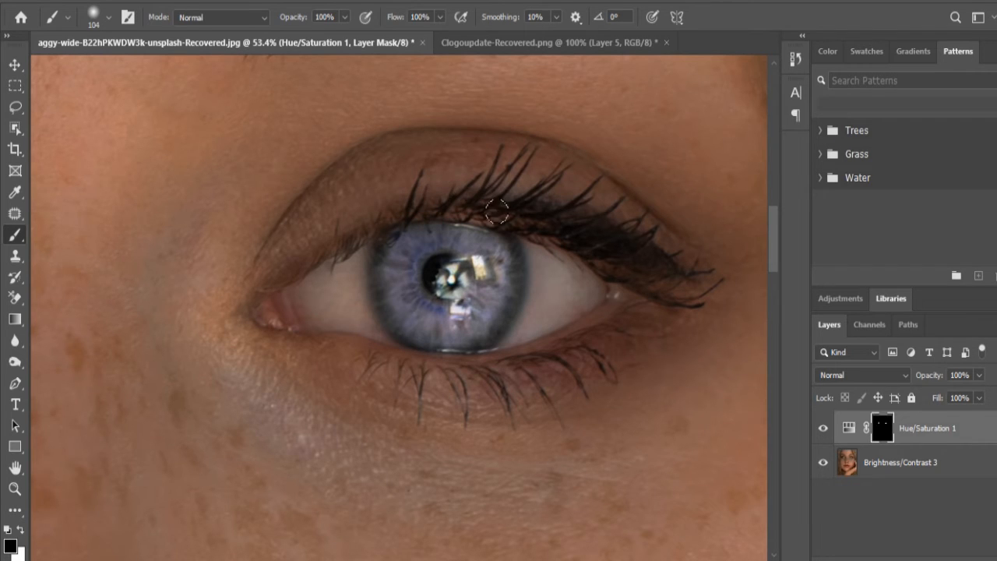
pyautogui.moveTo(504, 559); pyautogui.dragTo(388, 559)
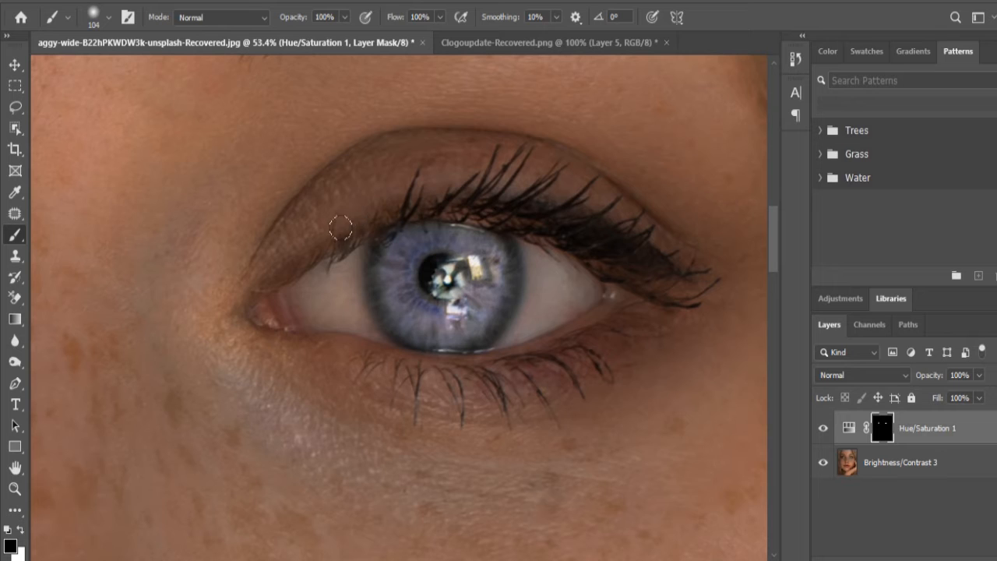
pyautogui.click(21, 532)
# Step: Lower the opacity of the Hue/Saturation 1 layer to 81% to soften the new eye colour
pyautogui.scroll(-1, 434, 499)
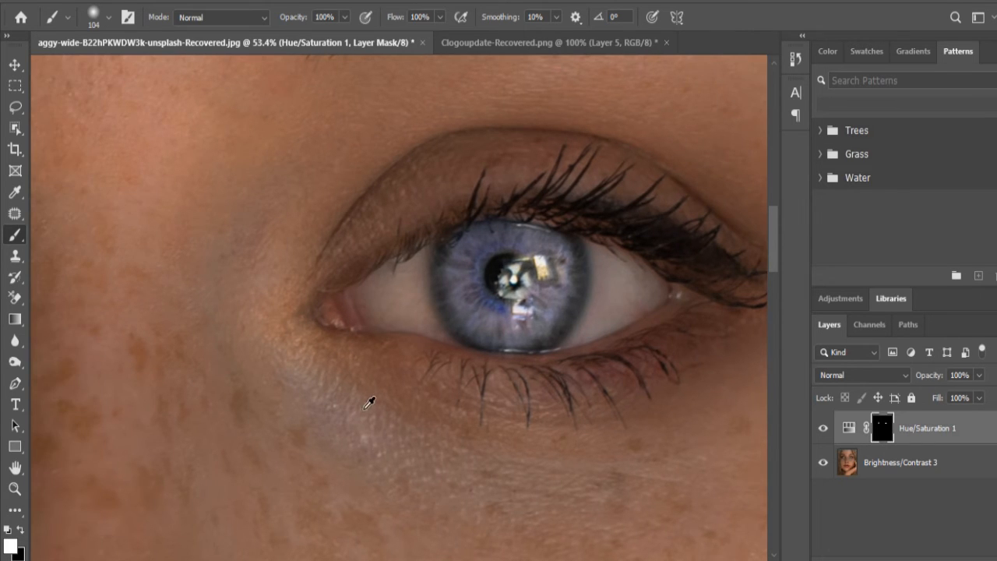
pyautogui.scroll(-3, 383, 397)
pyautogui.scroll(-4, 389, 397)
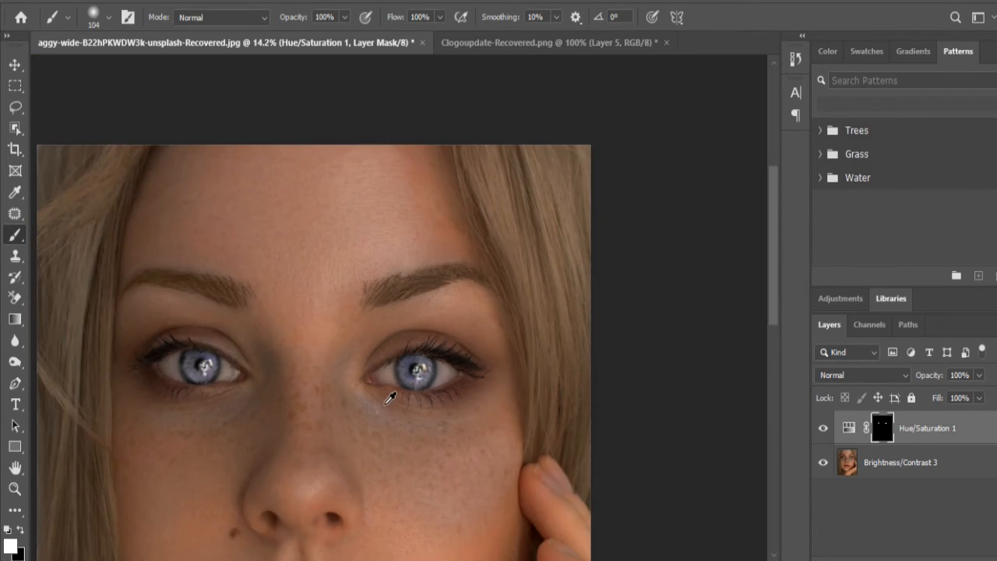
pyautogui.scroll(1, 262, 398)
pyautogui.scroll(1, 262, 398)
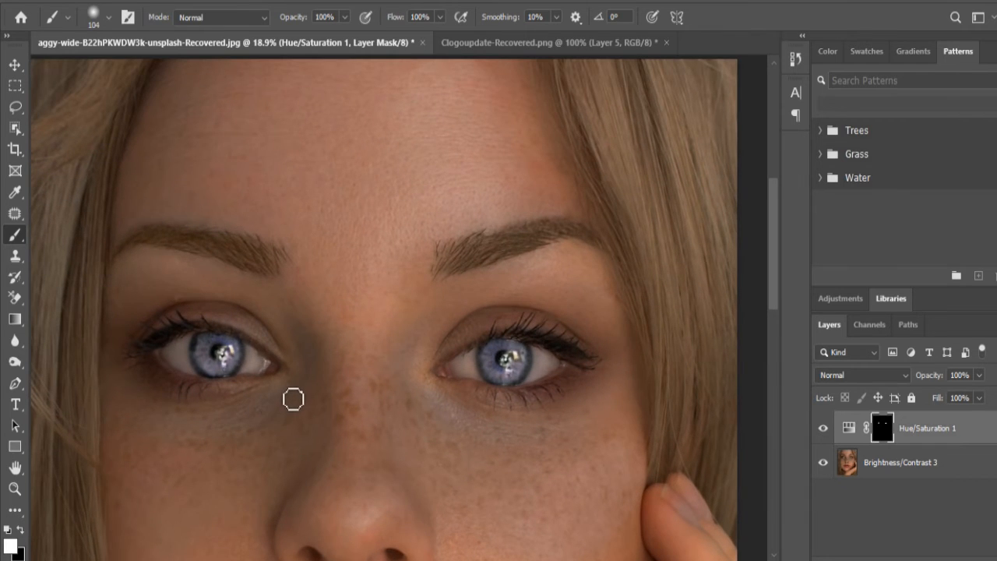
pyautogui.scroll(-2, 296, 401)
pyautogui.scroll(-1, 296, 401)
pyautogui.scroll(3, 303, 403)
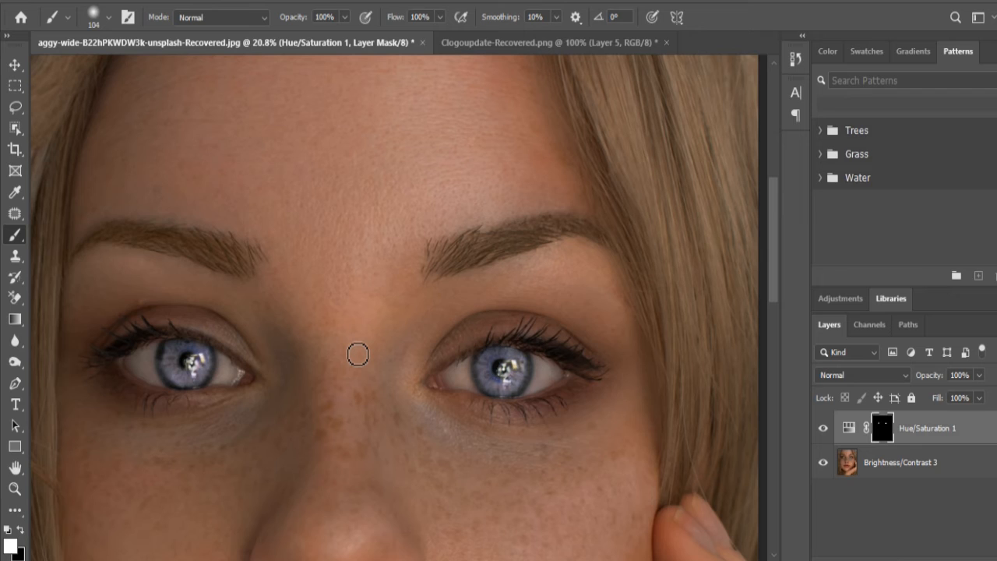
pyautogui.click(978, 435)
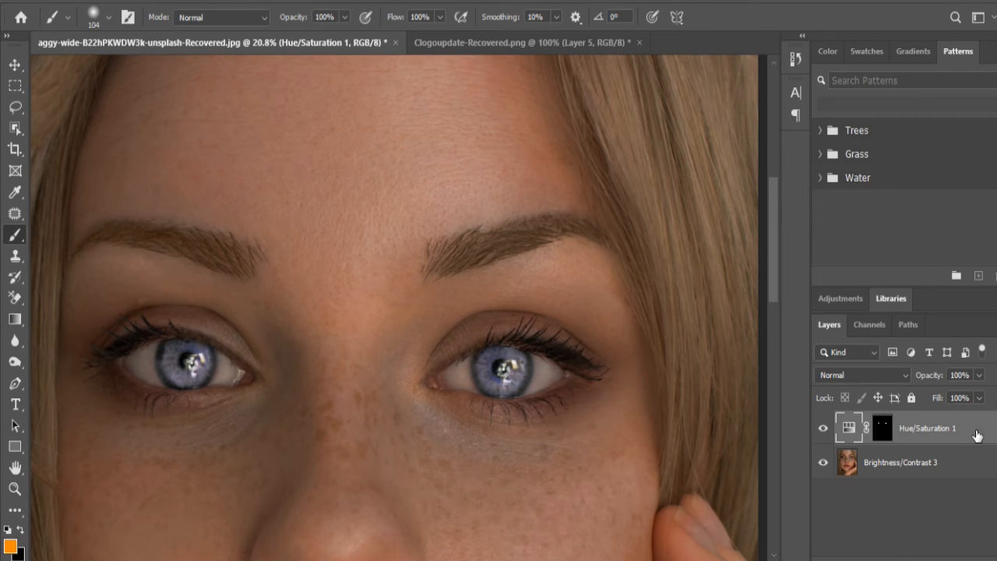
pyautogui.moveTo(932, 377)
pyautogui.mouseDown()
pyautogui.moveTo(897, 376)
pyautogui.moveTo(920, 376)
pyautogui.mouseUp()
# Step: Hide and show the Hue/Saturation 1 layer, up close and from farther out, to compare the original and new eye colours
pyautogui.click(825, 429)
pyautogui.click(824, 429)
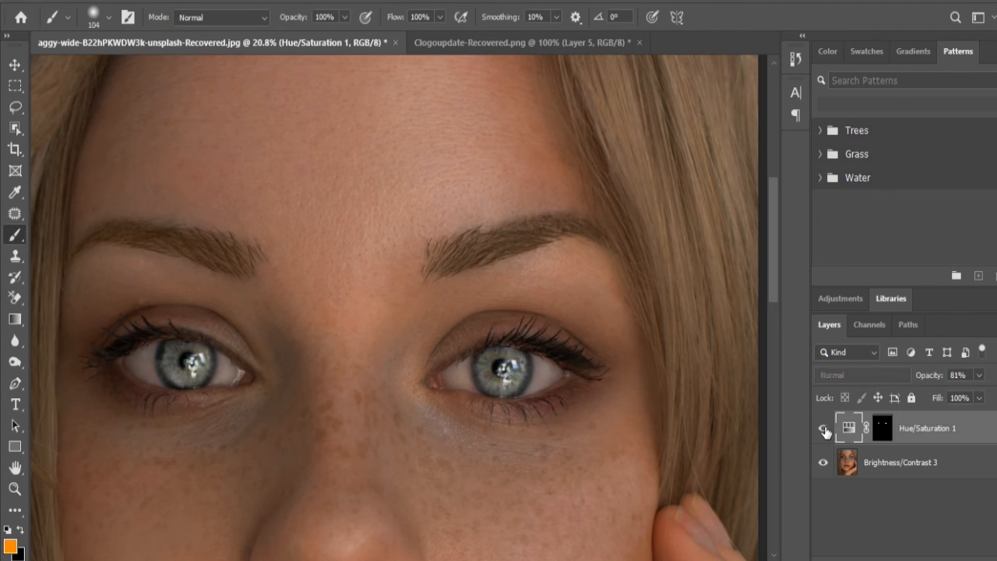
pyautogui.click(825, 429)
pyautogui.click(824, 430)
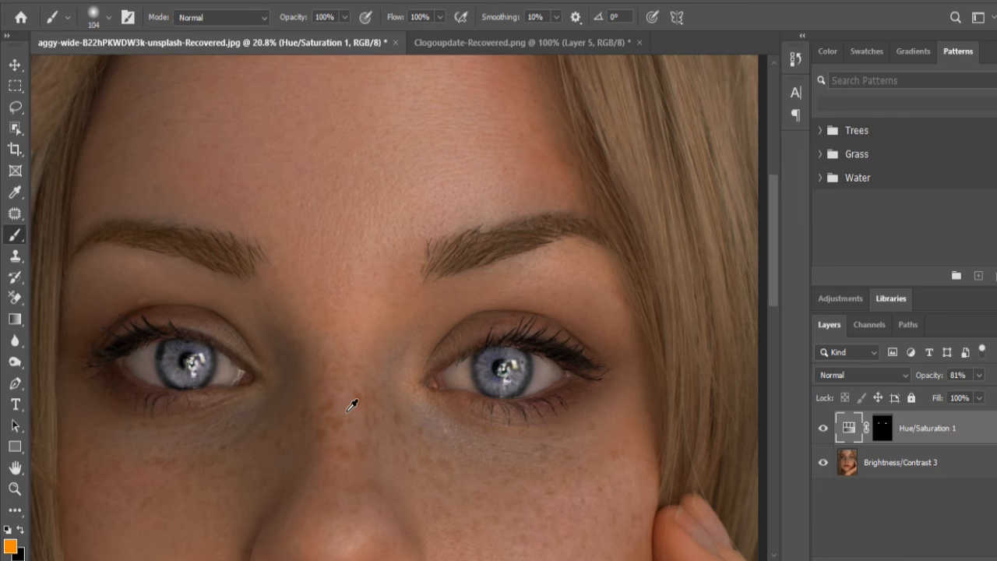
pyautogui.scroll(-2, 352, 405)
pyautogui.click(824, 431)
pyautogui.click(823, 431)
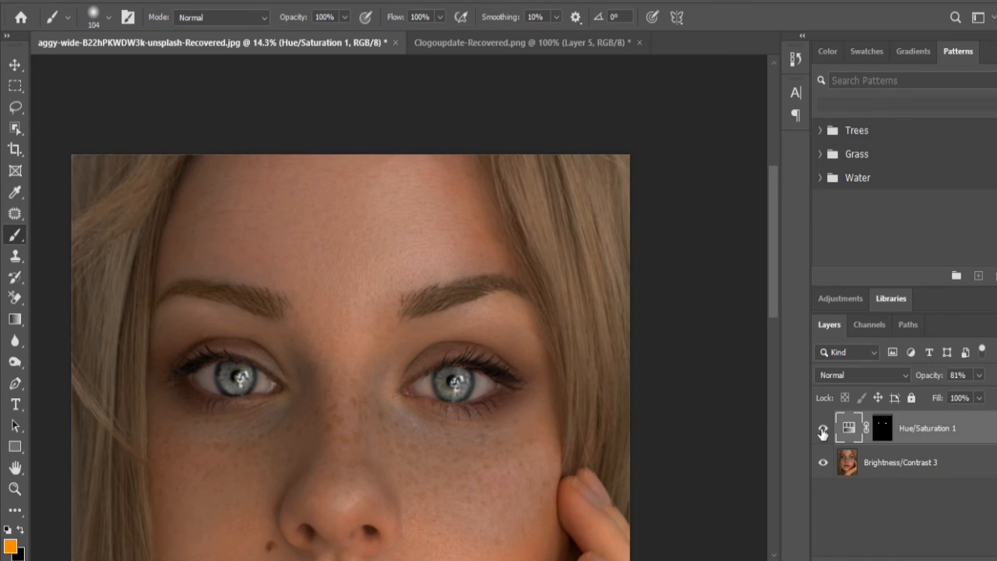
pyautogui.click(824, 432)
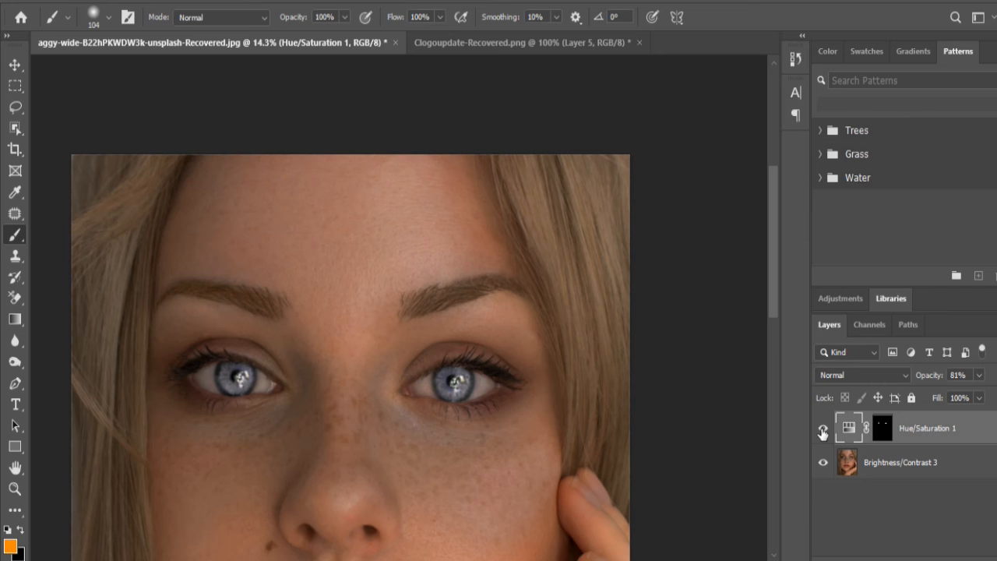